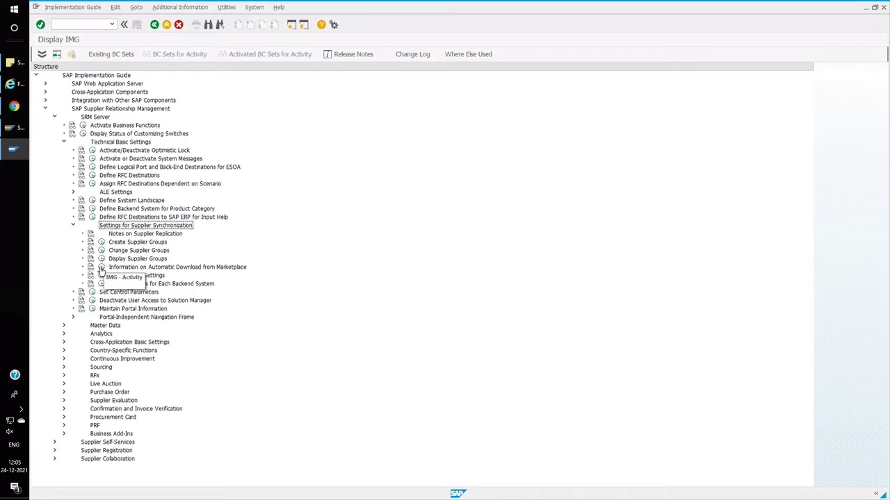
Step: Open Information on Automatic Download from Marketplace and widen the Company Root and Vendor Root columns to read their entries
left_click(102, 267)
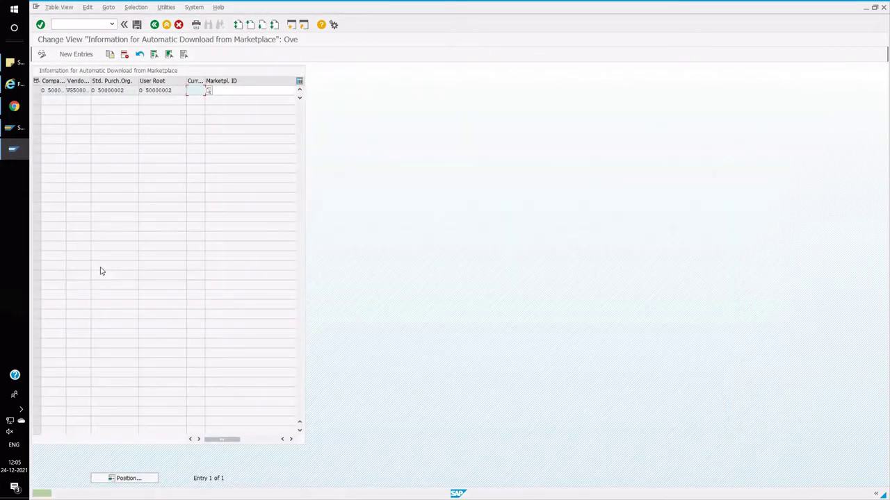
left_click_drag(67, 81, 88, 82)
left_click(76, 91)
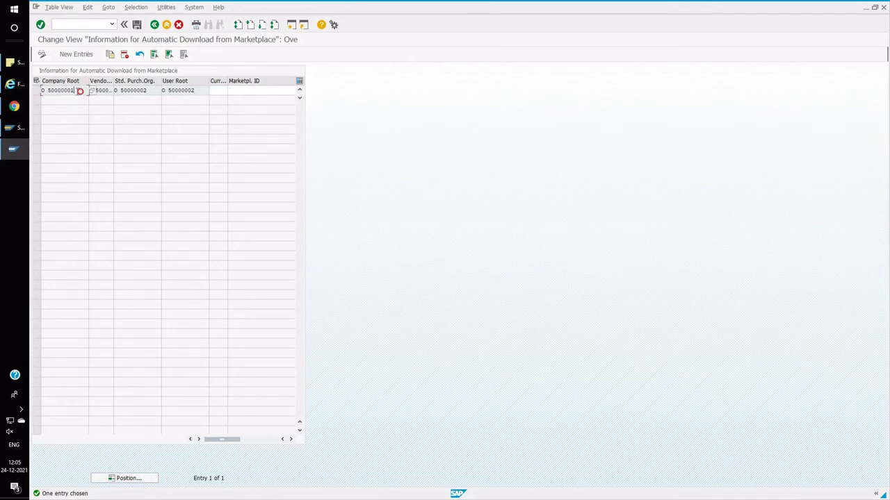
double_click(77, 91)
key("Tab")
left_click_drag(114, 83, 135, 100)
double_click(89, 92)
left_click(90, 106)
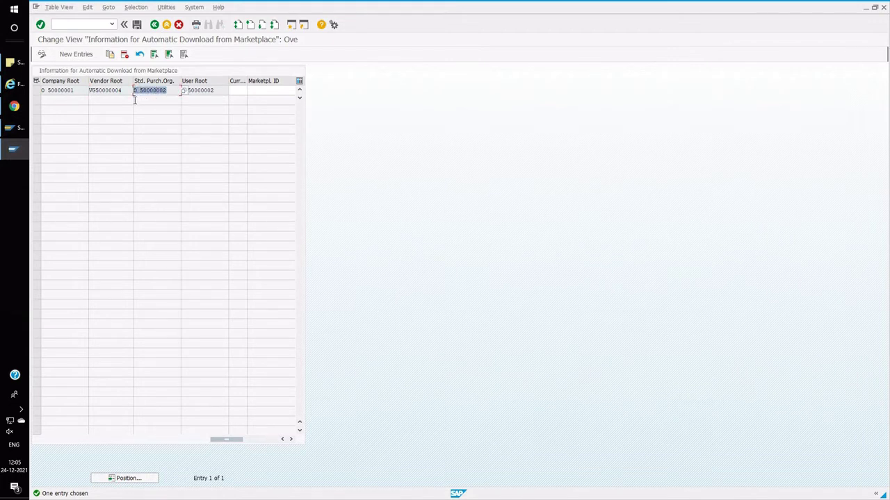
Step: Examine the standard purchasing organization and user root of the marketplace download entry, and return to the implementation guide
left_click(133, 99)
left_click(219, 91)
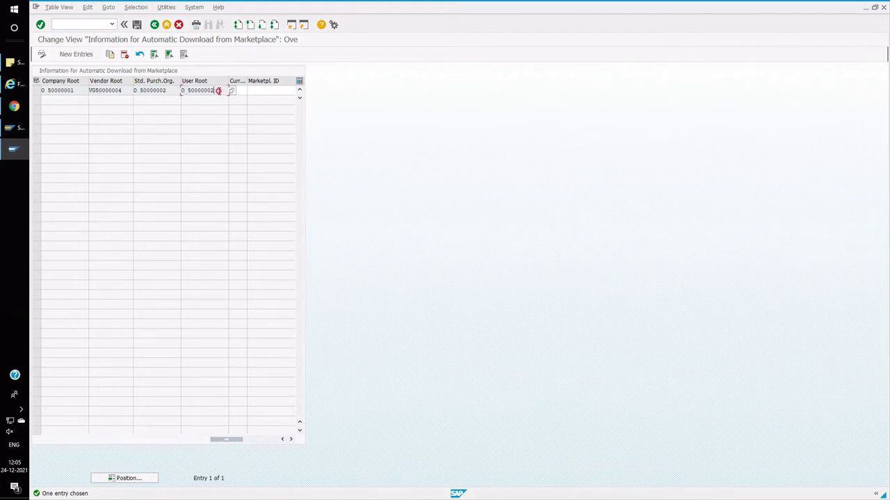
left_click_drag(219, 91, 171, 101)
left_click(171, 103)
left_click(154, 25)
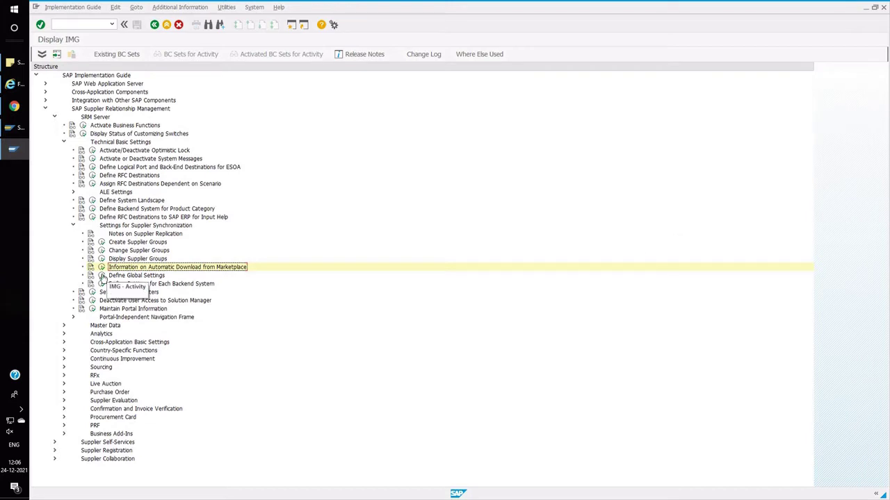
Step: Review Define Global Settings, choosing Internal Number Assignment if SAP ERP Numbers not Possible as the vendor number assignment type, and go back
left_click(102, 276)
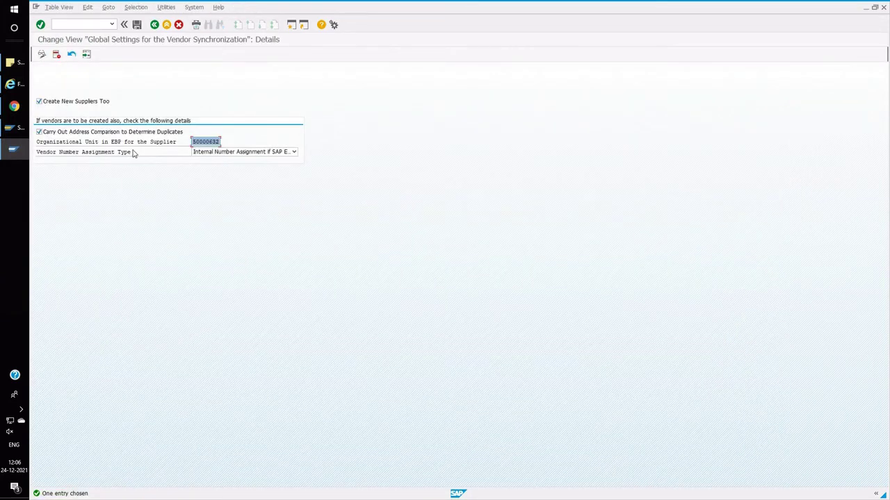
left_click_drag(194, 143, 220, 143)
left_click(221, 143)
left_click(293, 153)
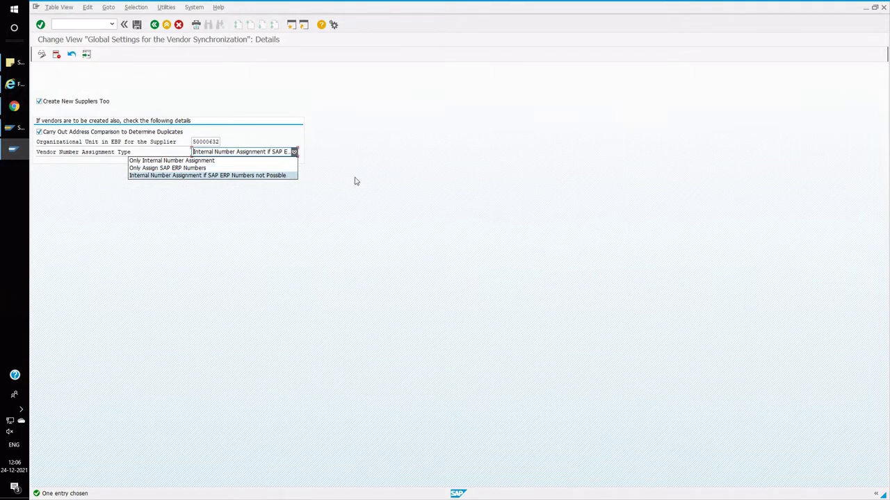
left_click(227, 176)
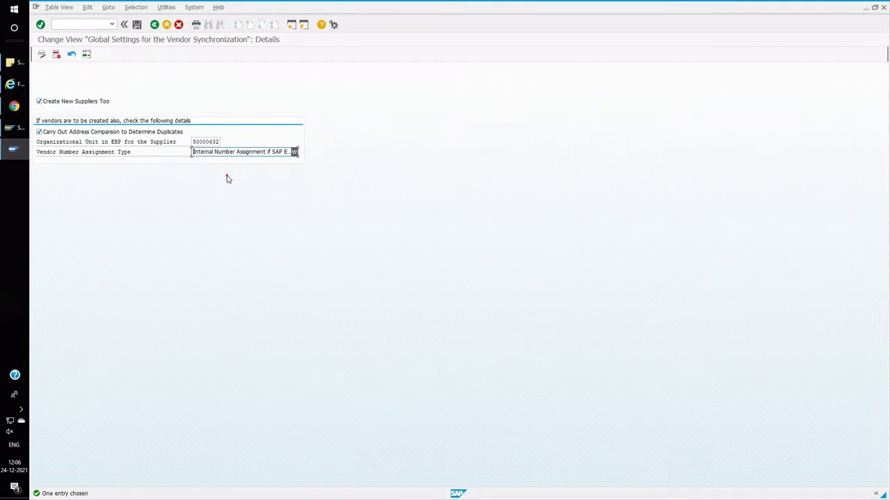
left_click(155, 26)
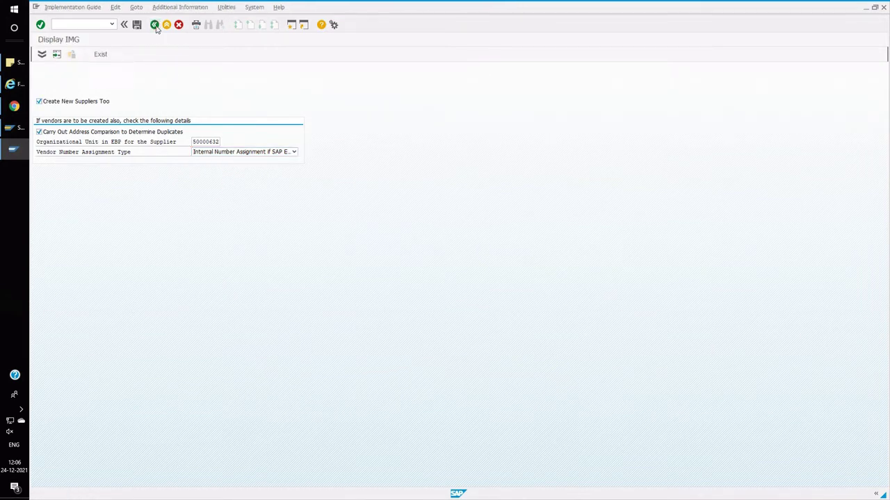
Step: Open Define Settings for Each Backend System in display mode and widen the LogSystem column
left_click(146, 284)
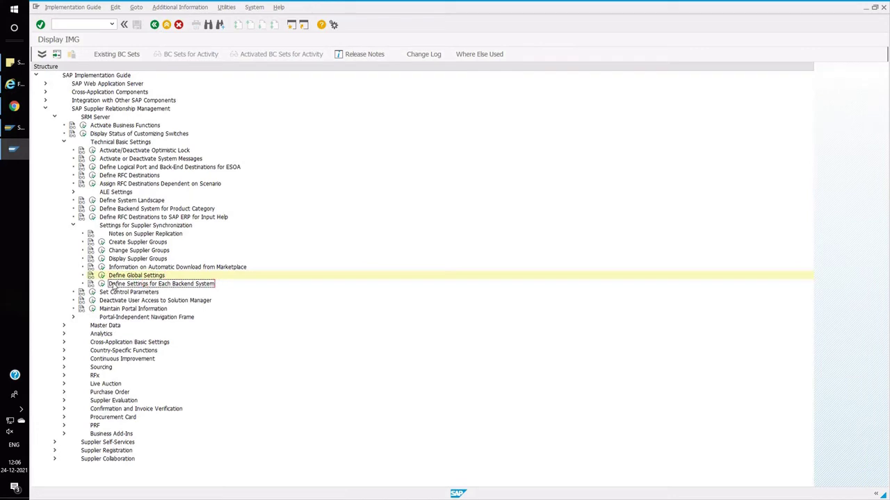
left_click(101, 284)
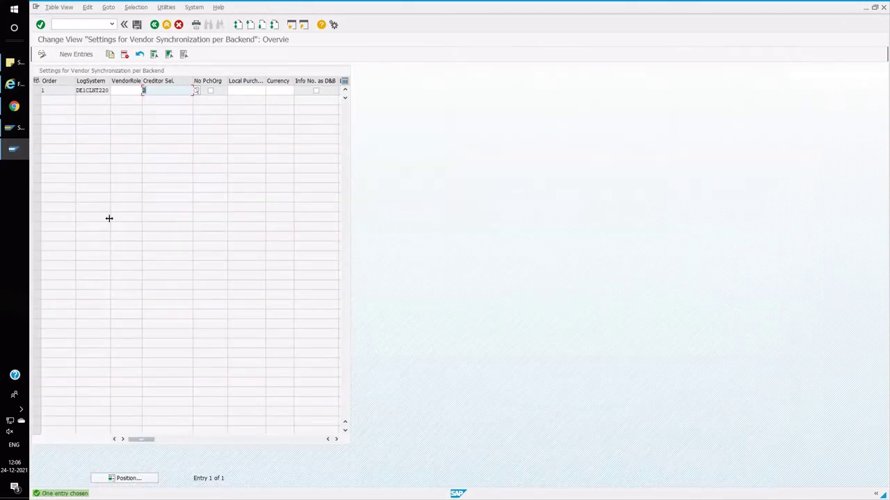
left_click(36, 90)
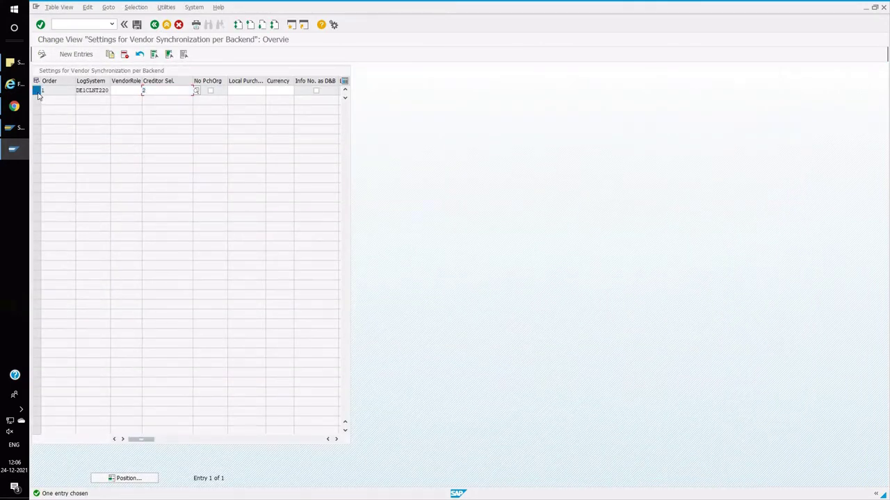
left_click(43, 56)
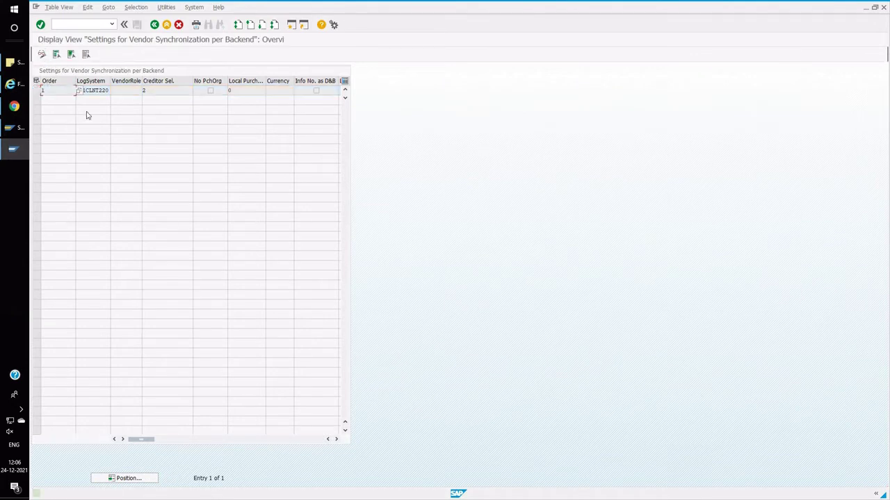
left_click_drag(110, 85, 113, 86)
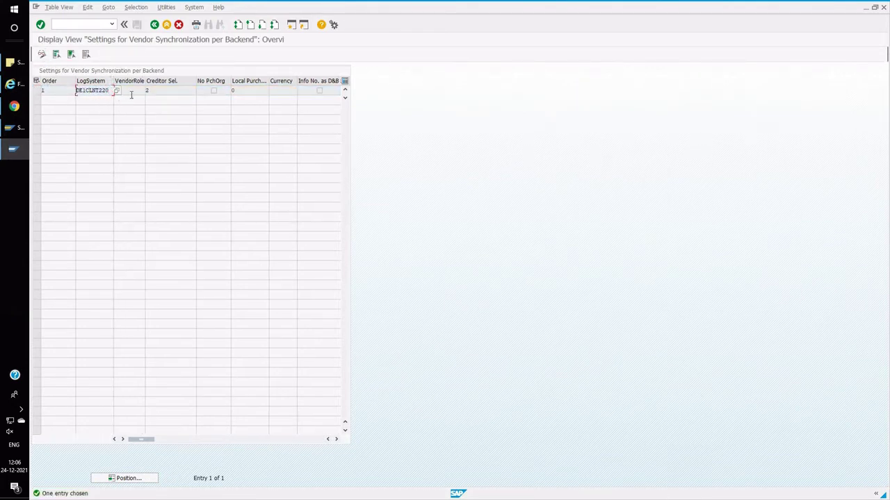
Step: Examine the Creditor Selection options for the backend entry, highlighting Adopt invoicing parties and vendors, and close the list
left_click(131, 91)
left_click(168, 90)
left_click(199, 91)
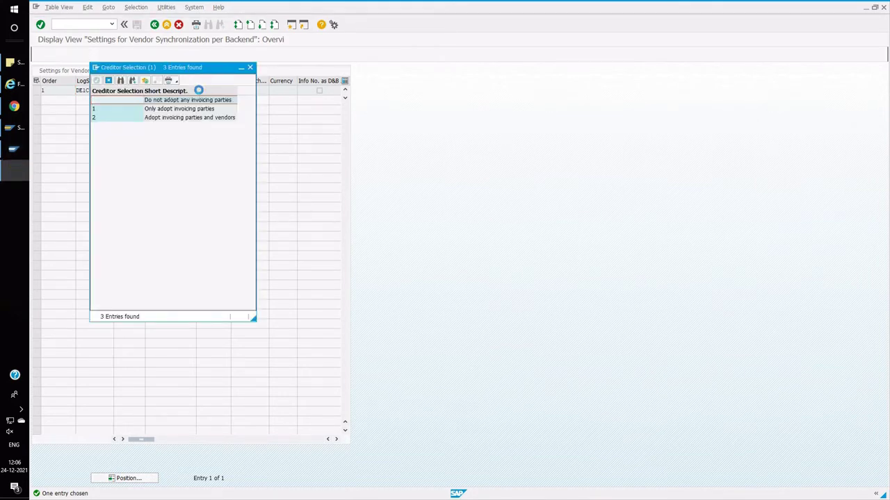
left_click(154, 120)
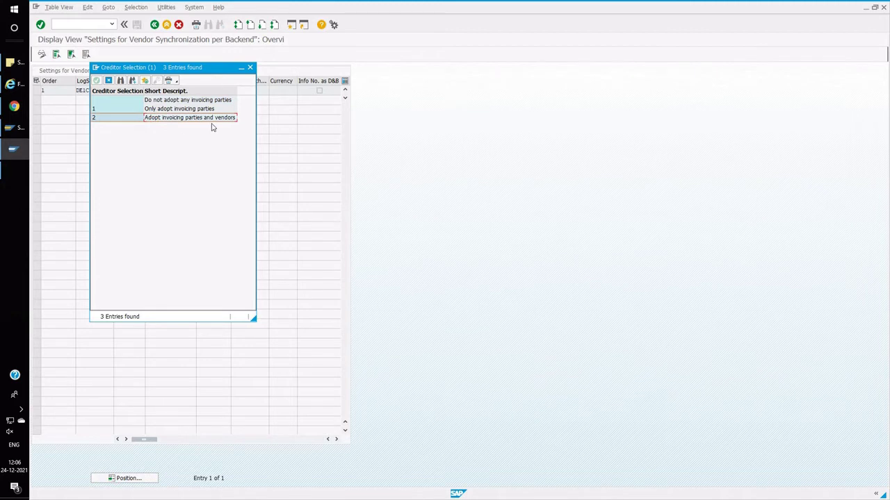
left_click(250, 68)
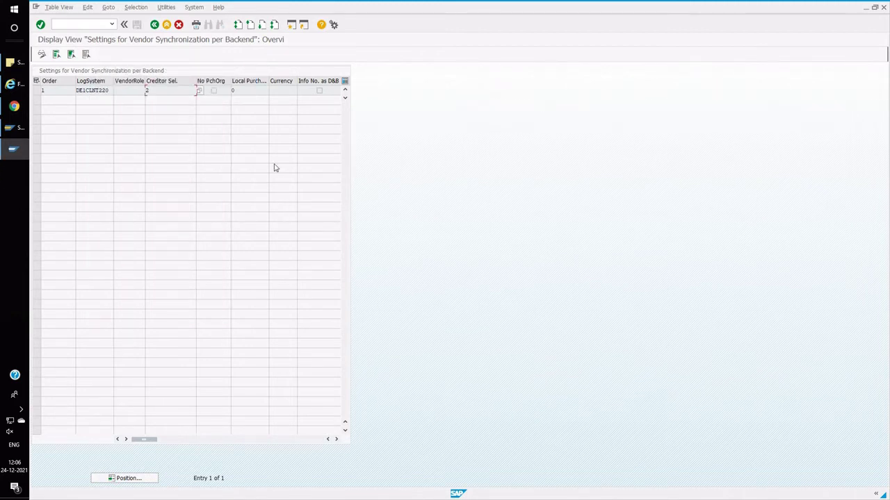
Step: Review the remaining columns of the vendor synchronization settings per backend and return to the implementation guide
left_click(336, 439)
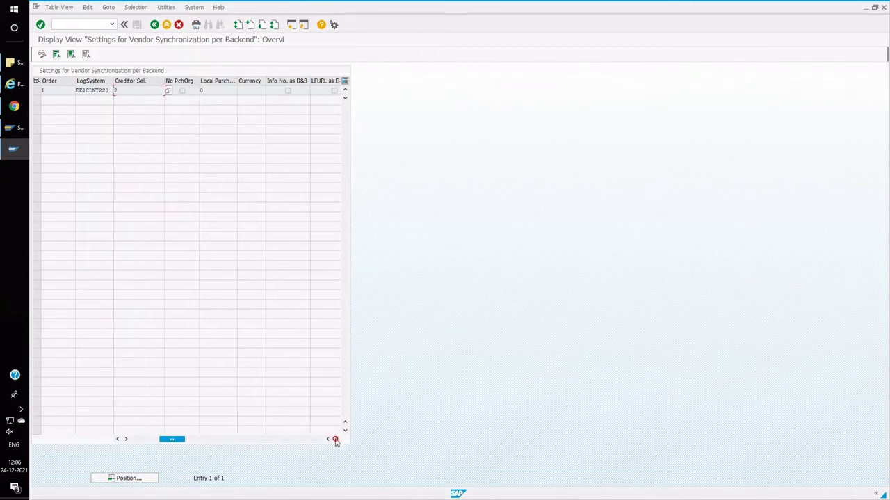
left_click(335, 439)
left_click(336, 439)
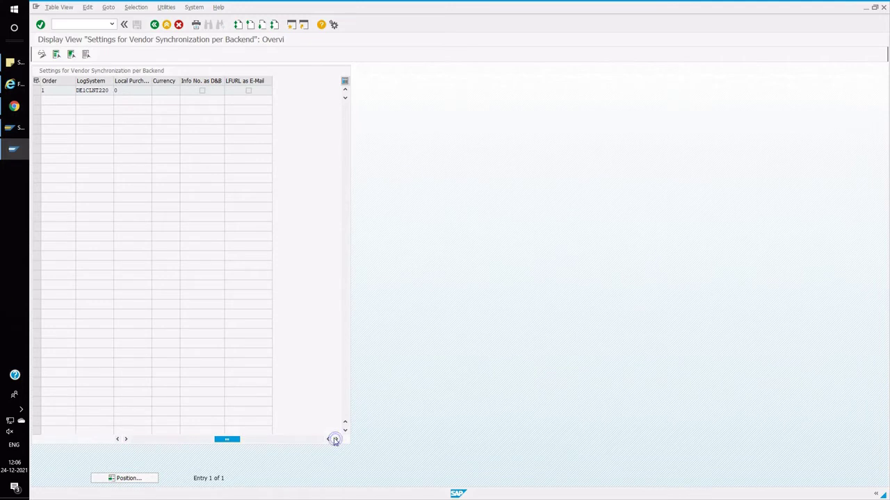
left_click(155, 24)
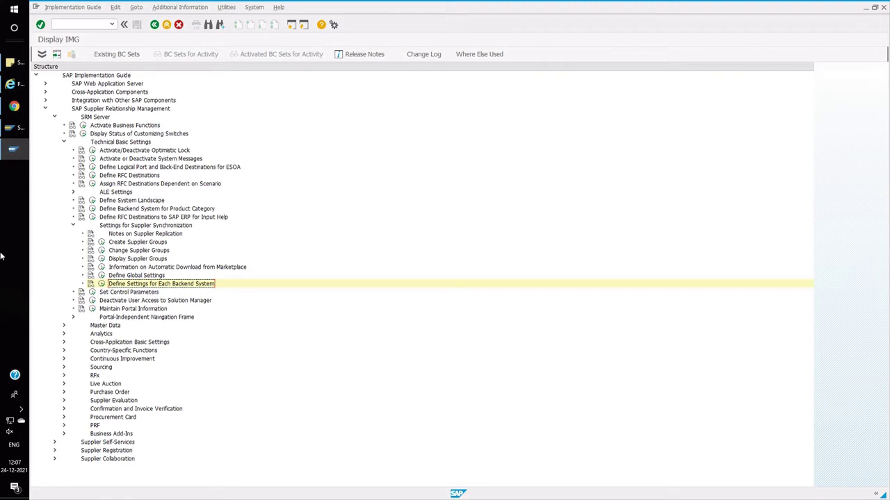
Step: Collapse the supplier synchronization settings, leave the implementation guide and start transaction bbpgetvd
left_click(73, 226)
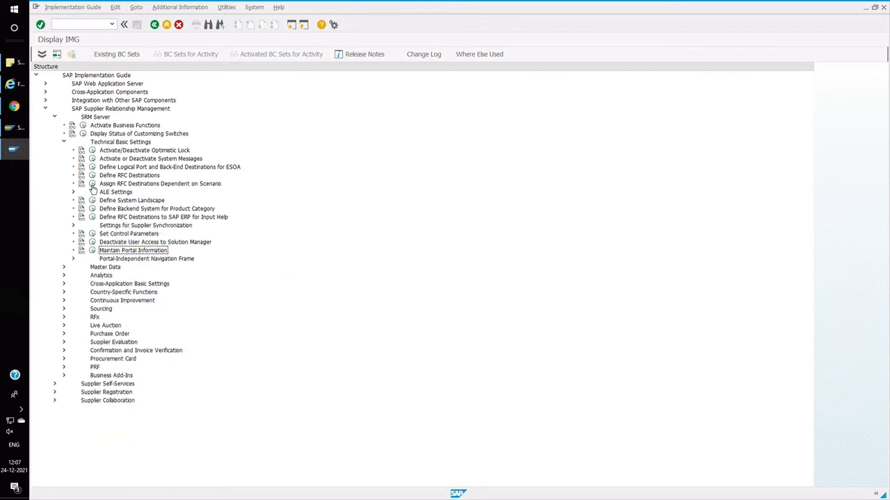
left_click(154, 25)
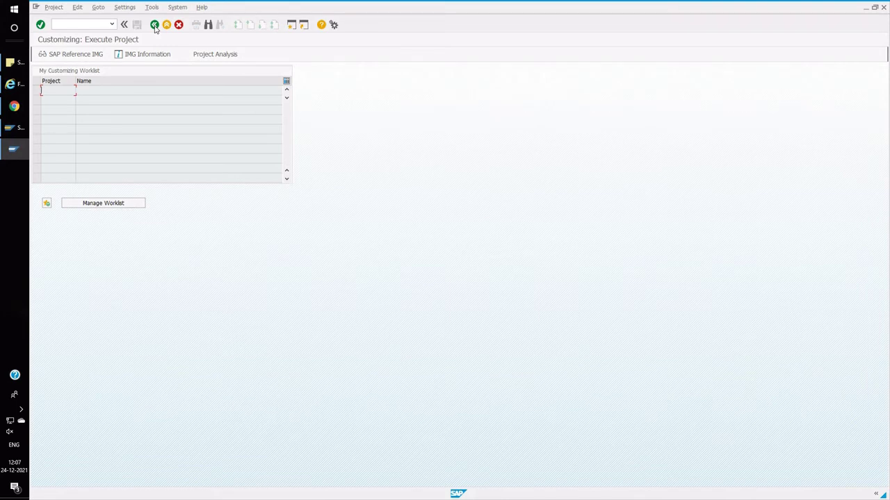
left_click(154, 25)
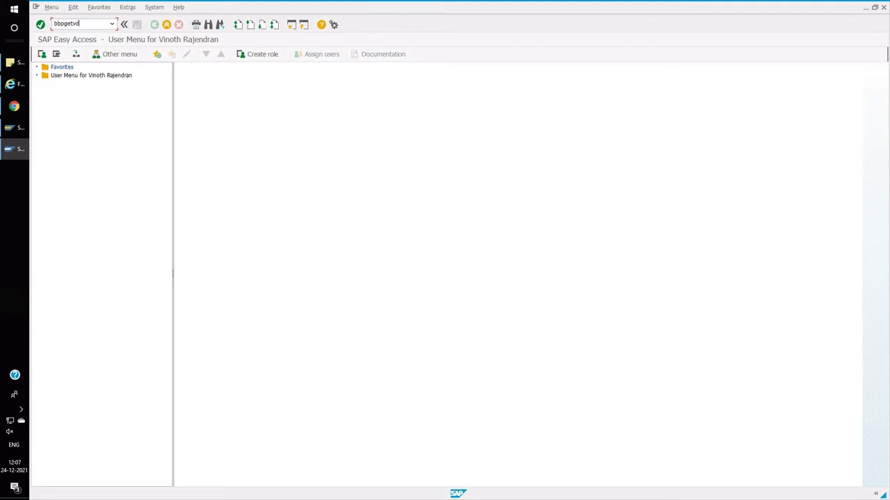
type("bbpgetvd")
key("Return")
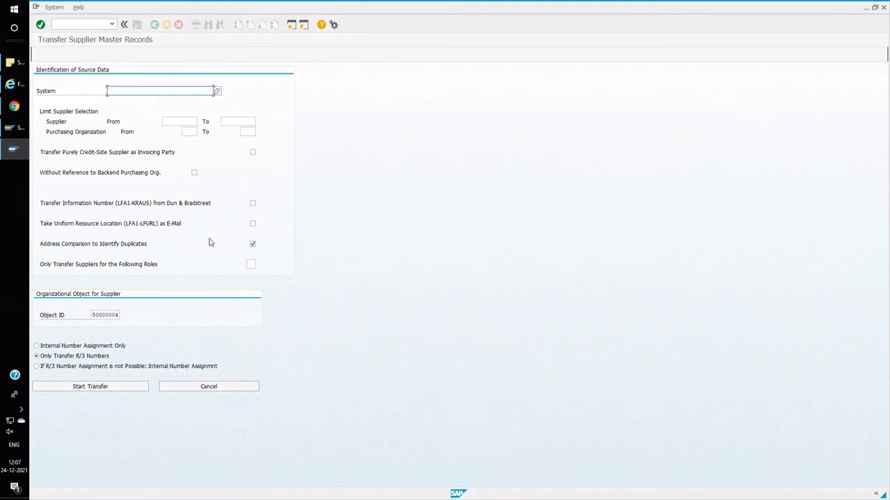
Step: Set DE1CLNT400 as the source system for the supplier transfer and check the supplier, purchasing organization and Object ID fields
left_click(217, 94)
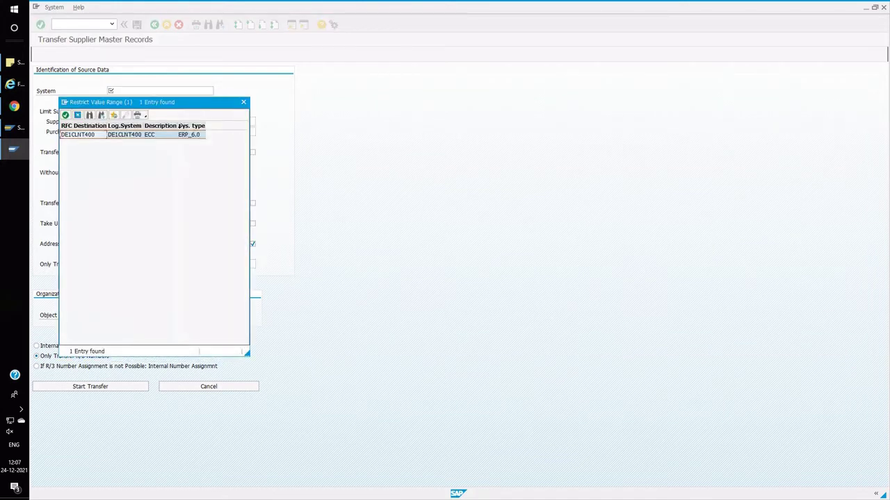
double_click(114, 137)
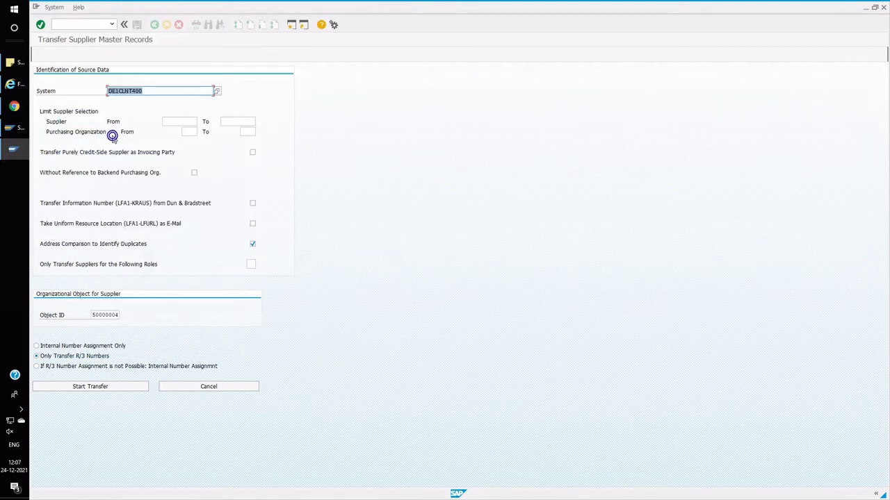
left_click(176, 123)
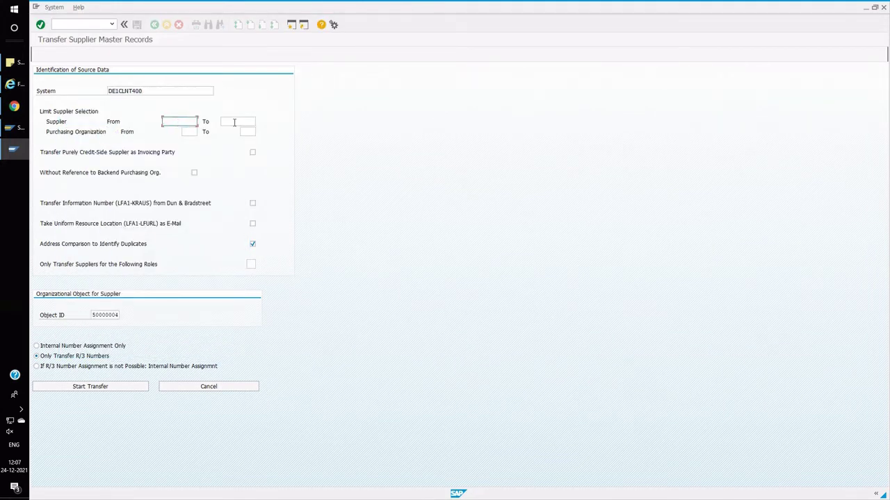
left_click(190, 132)
left_click(110, 315)
Step: Try to start the supplier master record transfer, and cancel out of the transaction
left_click(102, 388)
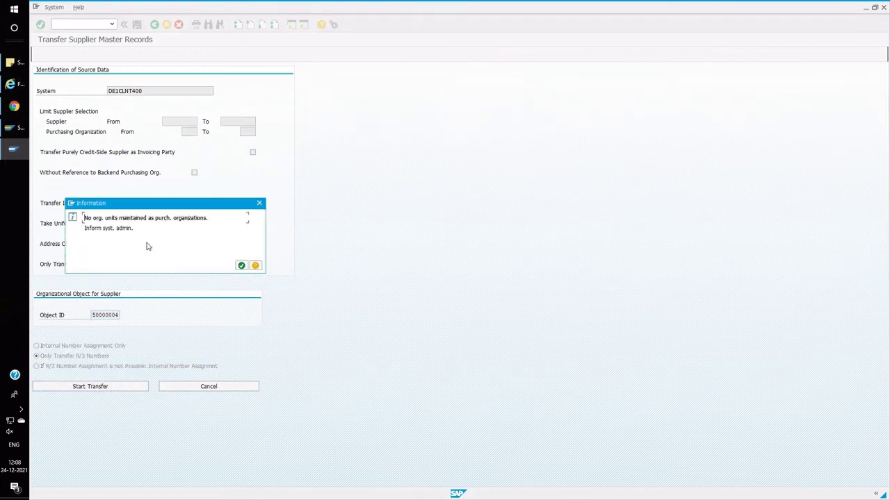
left_click(241, 265)
left_click(208, 386)
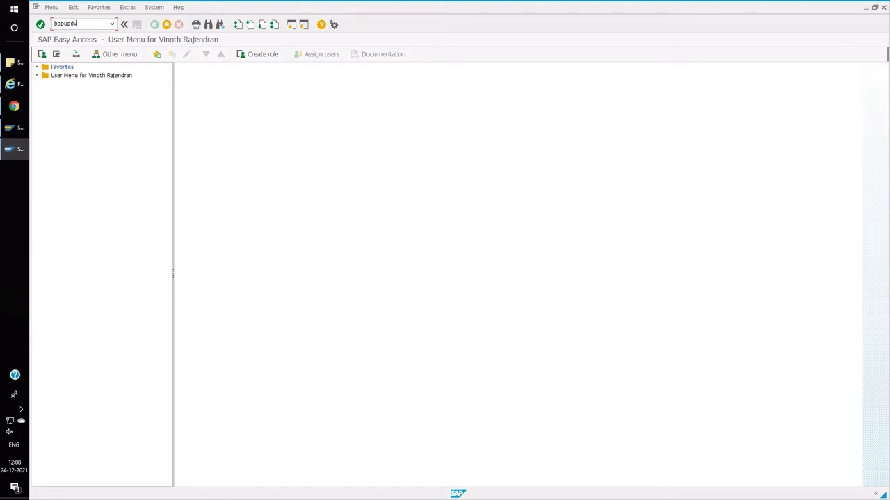
Step: Open the Compare Vendor Master Records transaction, select DE1CLNT400 as the source system, and cancel without transferring
key("Return")
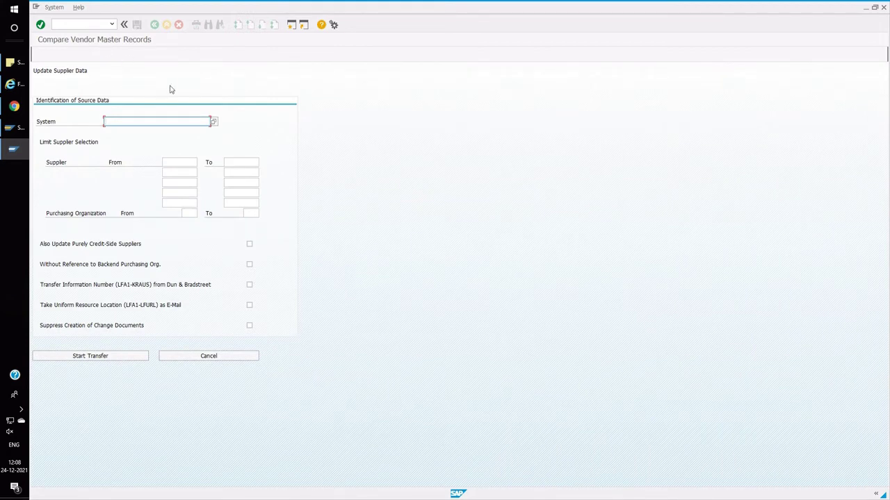
left_click(214, 122)
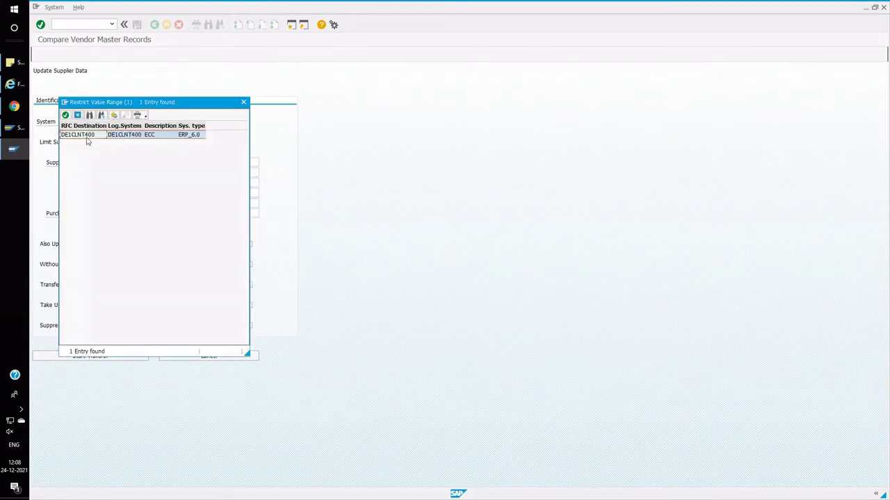
double_click(75, 136)
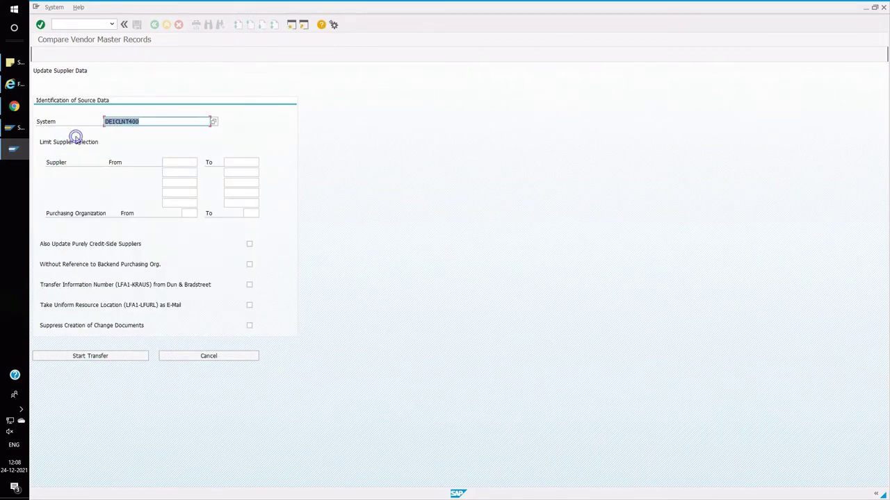
left_click(175, 164)
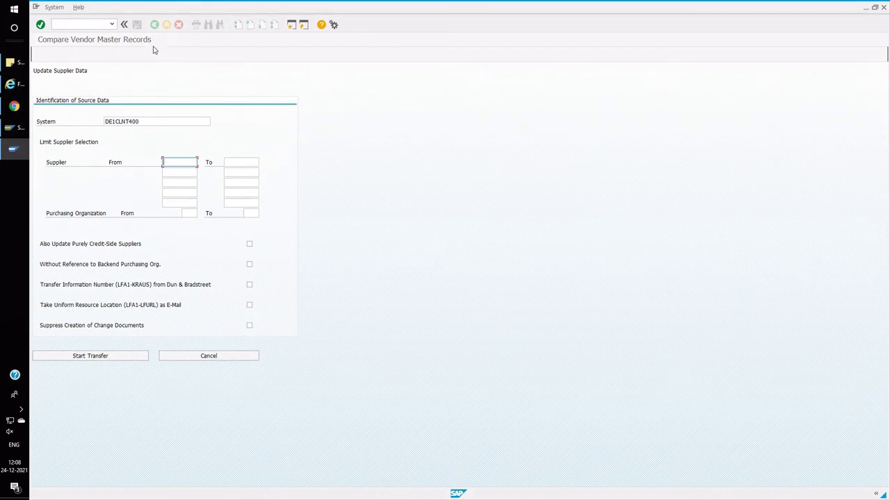
left_click(198, 358)
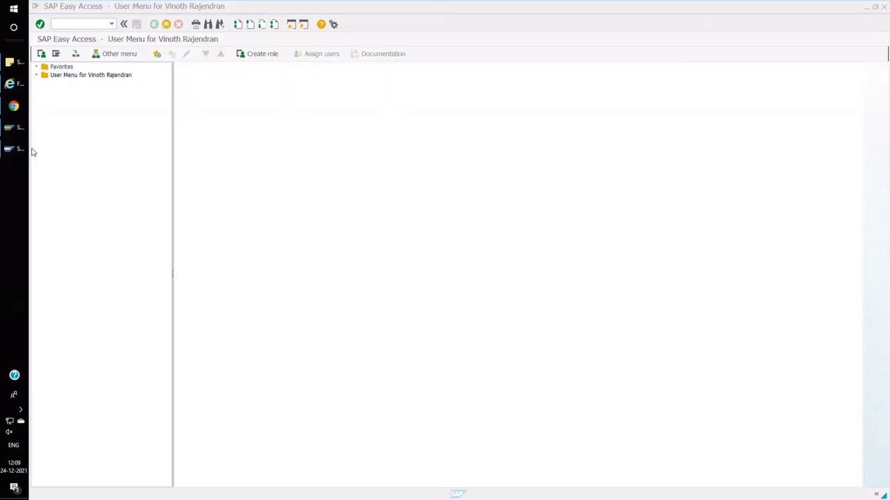
Step: Start transaction se38 and display the source code of program BBP_VENDOR_SYNC
left_click(110, 25)
left_click(59, 33)
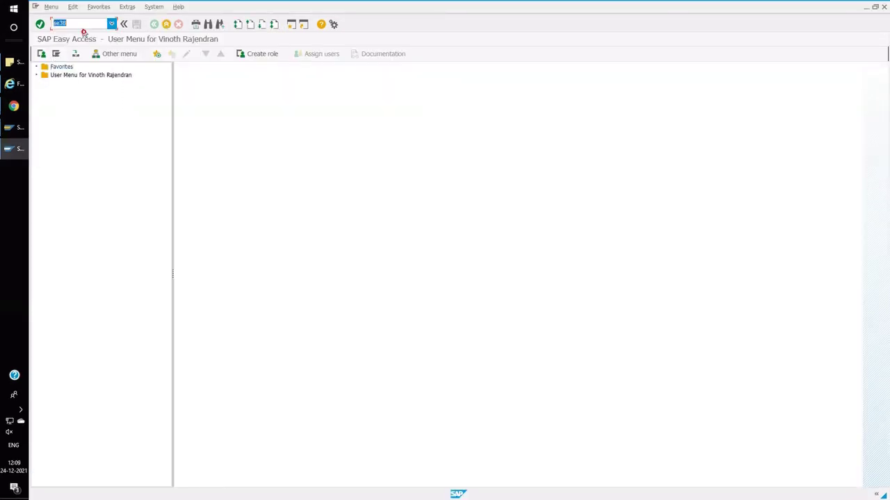
key("Return")
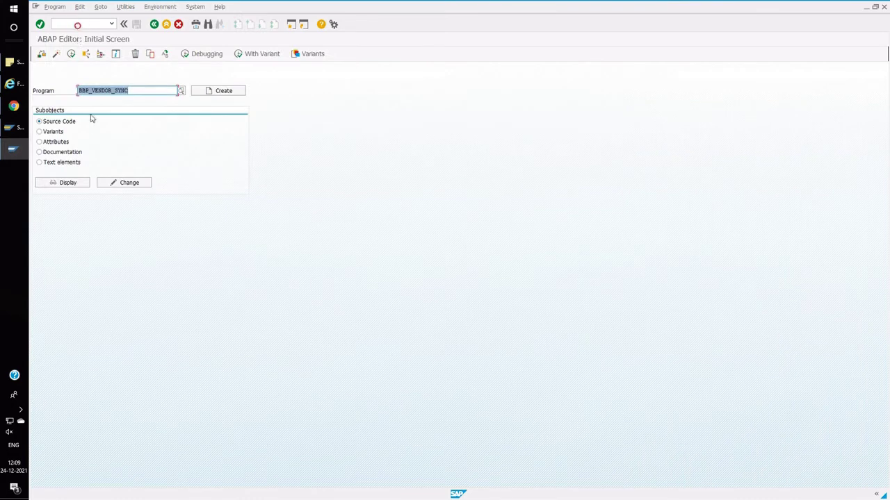
left_click(21, 410)
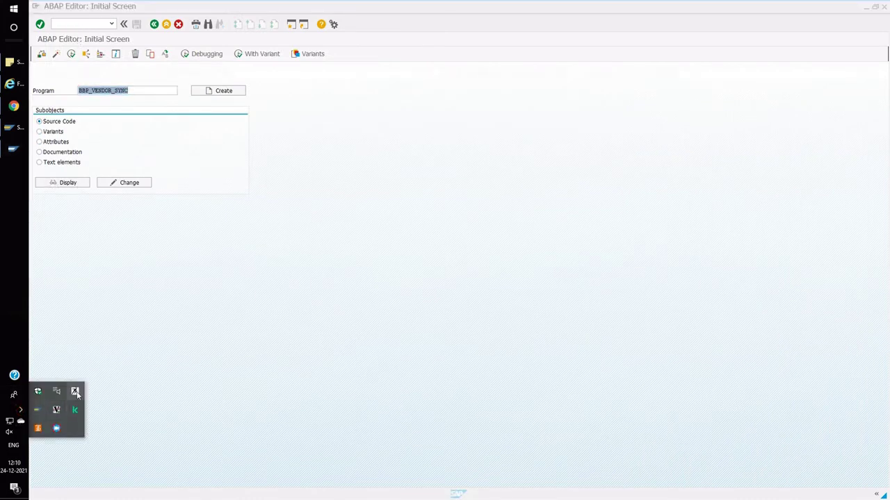
left_click(72, 182)
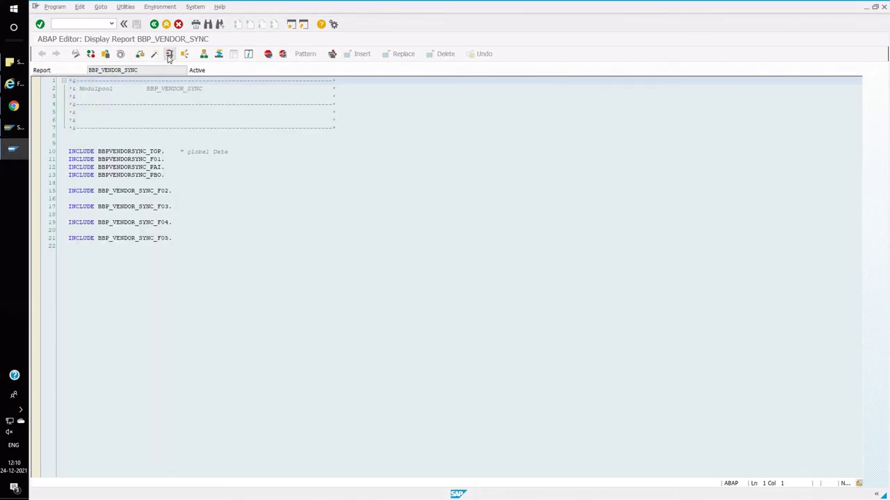
Step: Open the BBP_VENDOR_SYNC selection screen, choose synchronization from a specific date and time, check the Change Document Object Name range, and exit without synchronizing
left_click(187, 151)
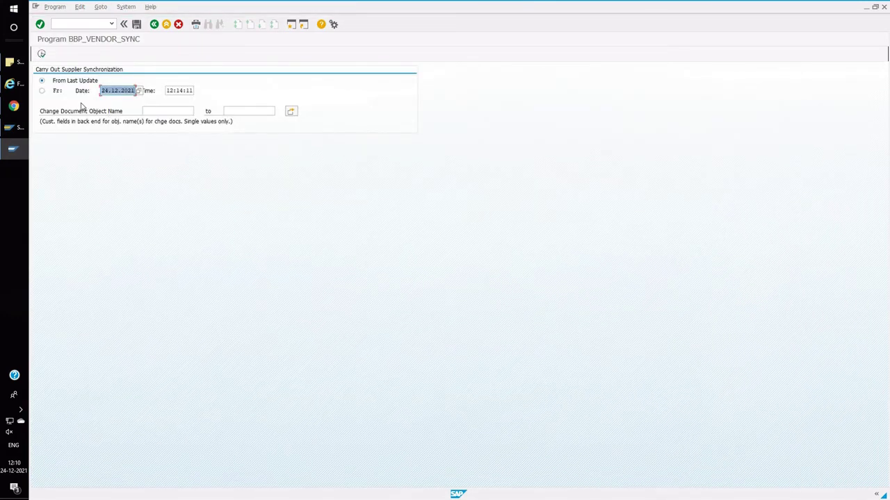
left_click(174, 91)
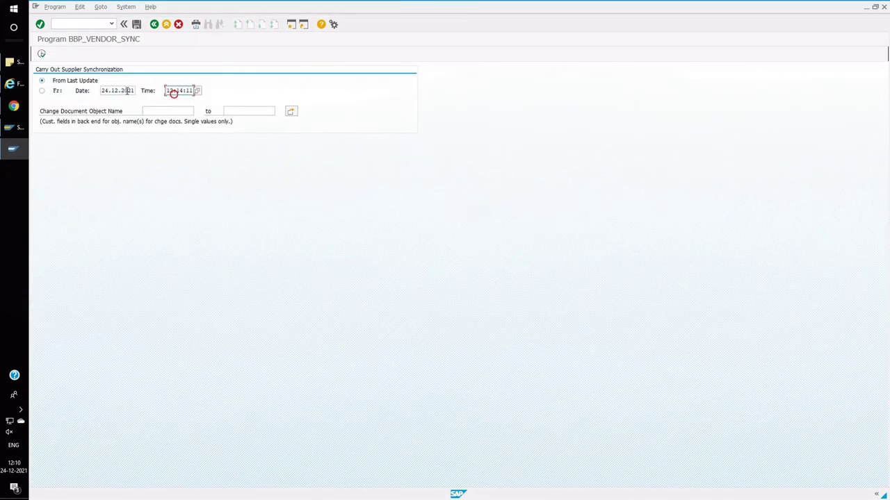
left_click(42, 91)
left_click(154, 111)
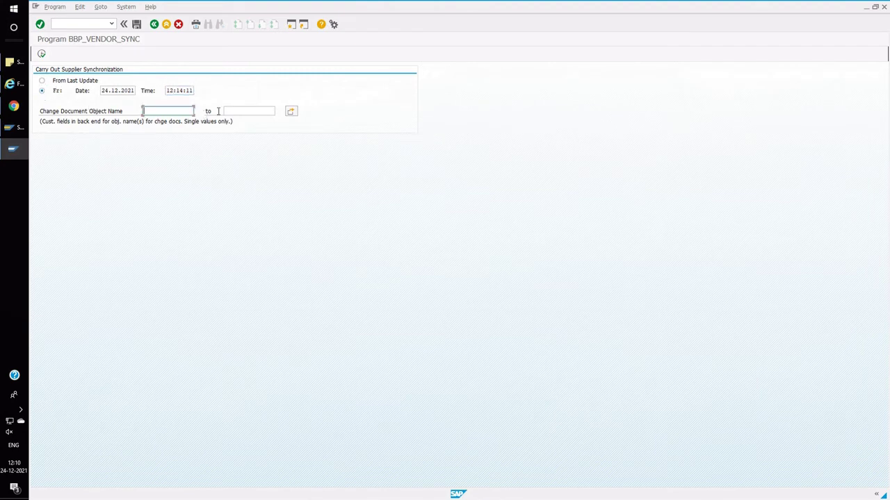
left_click(240, 112)
left_click(154, 25)
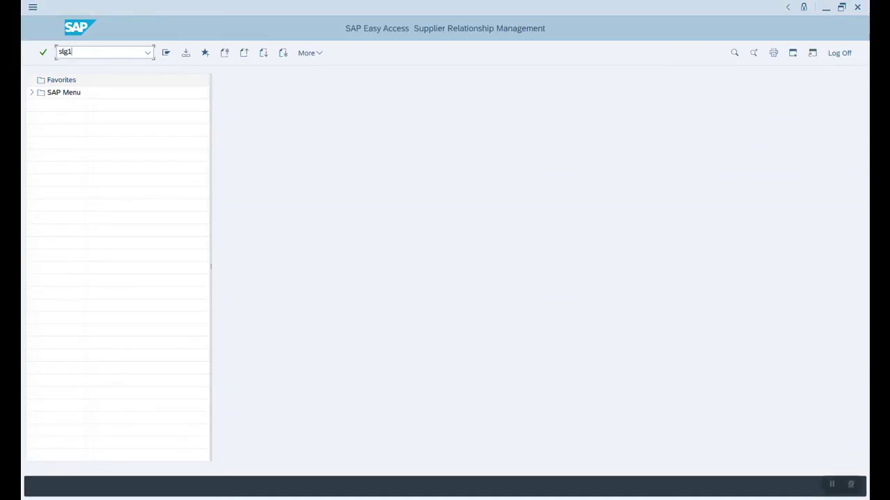
Step: Start transaction slg1 and enter BBPGETVD as the application log object
key("Return")
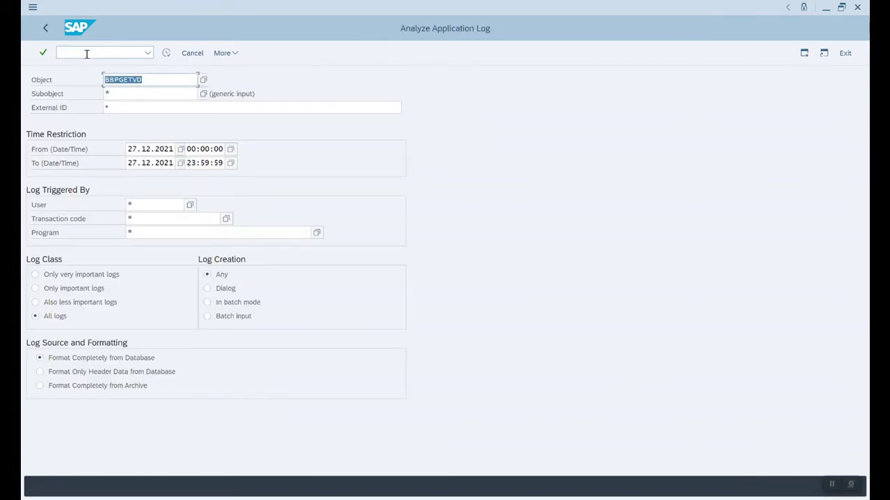
left_click(151, 78)
key("BackSpace")
key("BackSpace")
key("BackSpace")
key("BackSpace")
key("BackSpace")
key("BackSpace")
key("BackSpace")
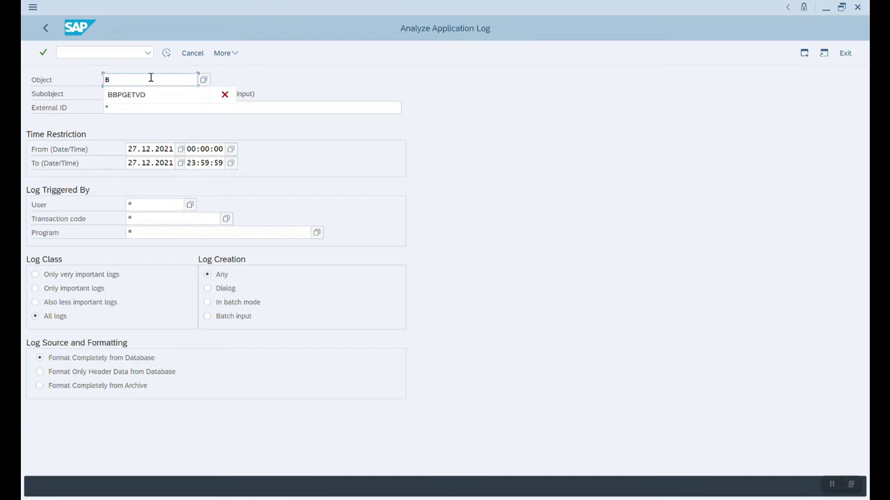
key("Down")
key("Return")
double_click(151, 80)
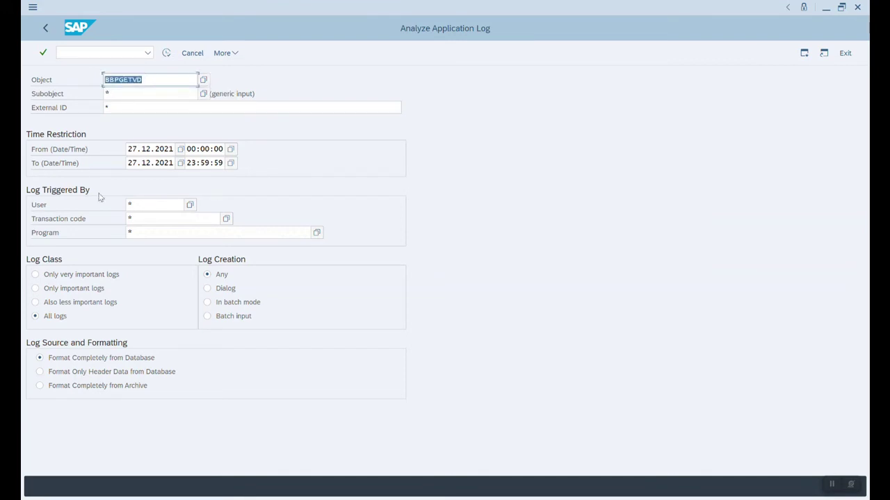
Step: Check the user and program restrictions, set the From date to 27.12.2000, and run the application log search
left_click(171, 203)
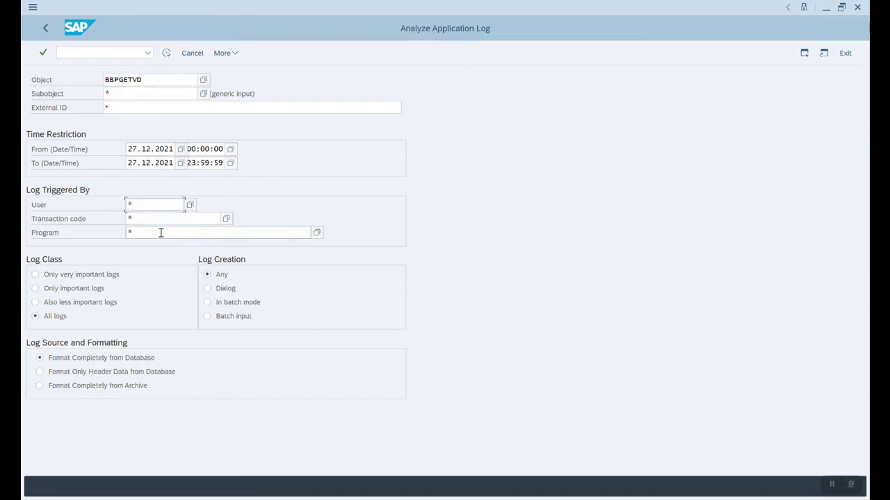
left_click(161, 233)
left_click(165, 149)
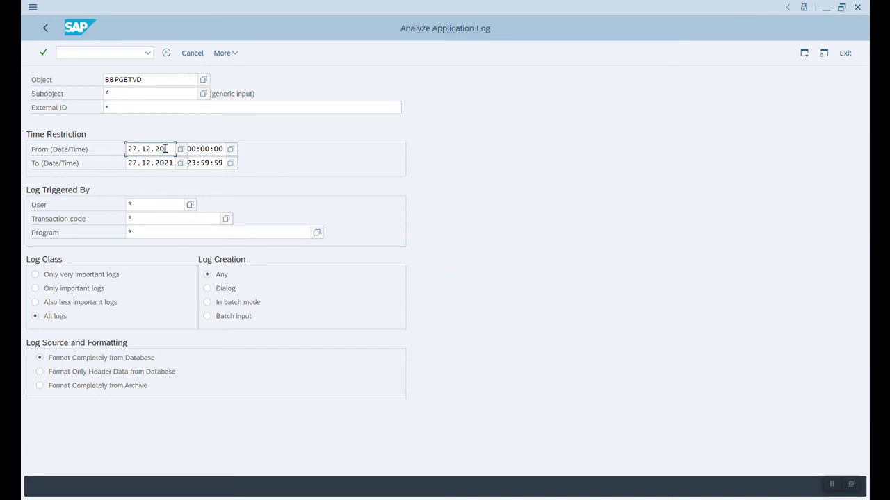
type("00")
left_click(167, 54)
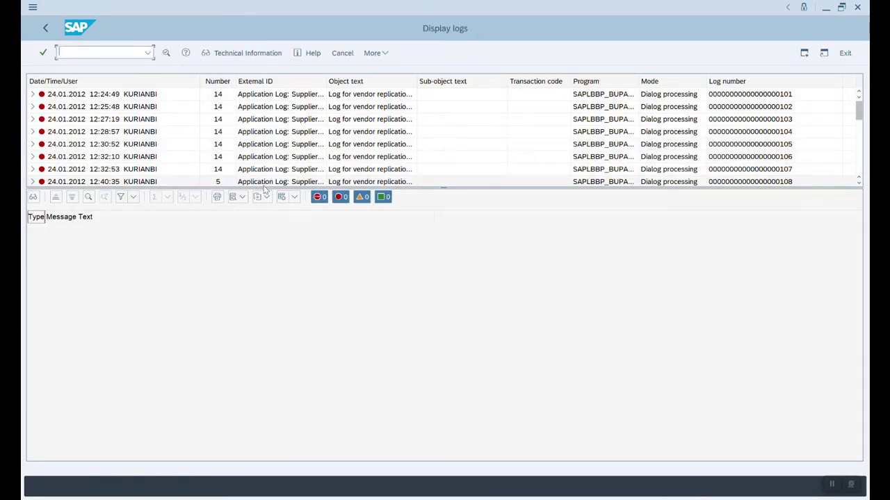
Step: Enlarge the log list, expand the log of 25.01.2012 08:59:06, and read its Problem class Other messages
left_click_drag(265, 189, 261, 381)
scroll(120, 300, "down", 1)
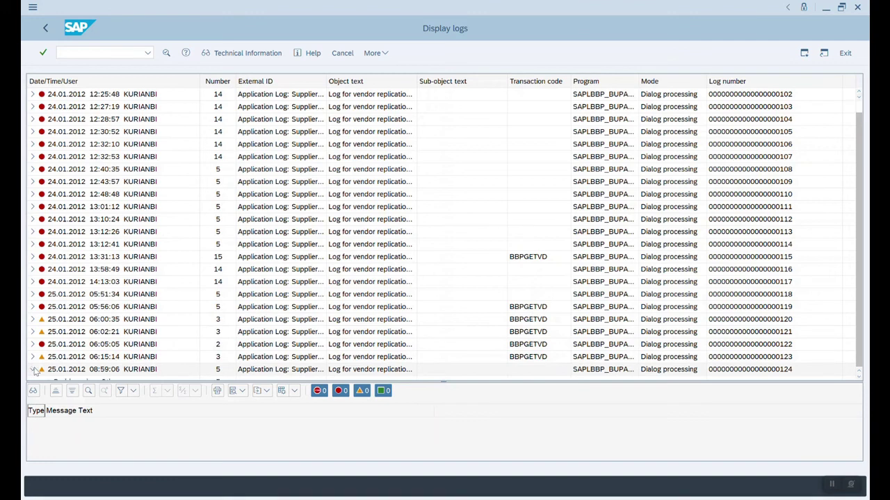
left_click(34, 370)
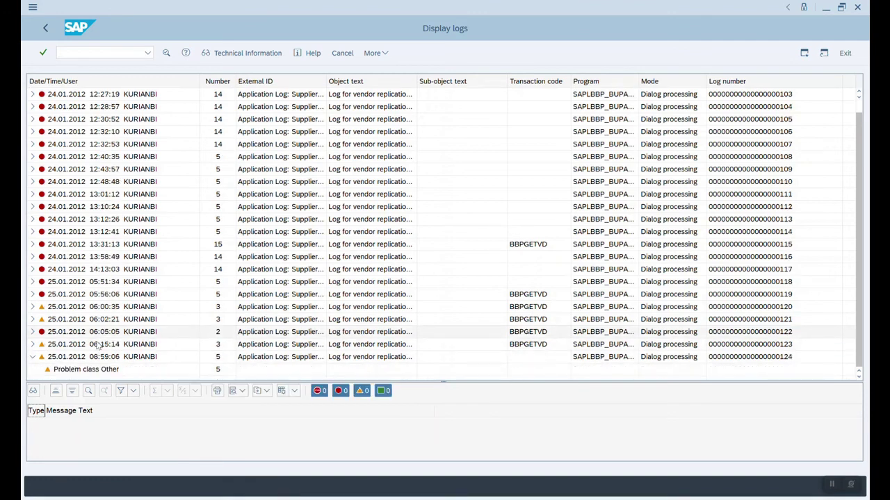
left_click(82, 369)
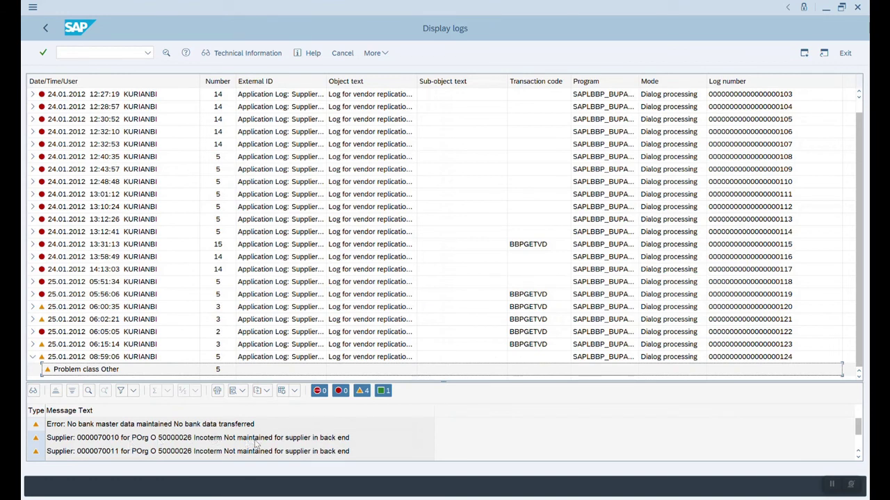
scroll(255, 445, "down", 1)
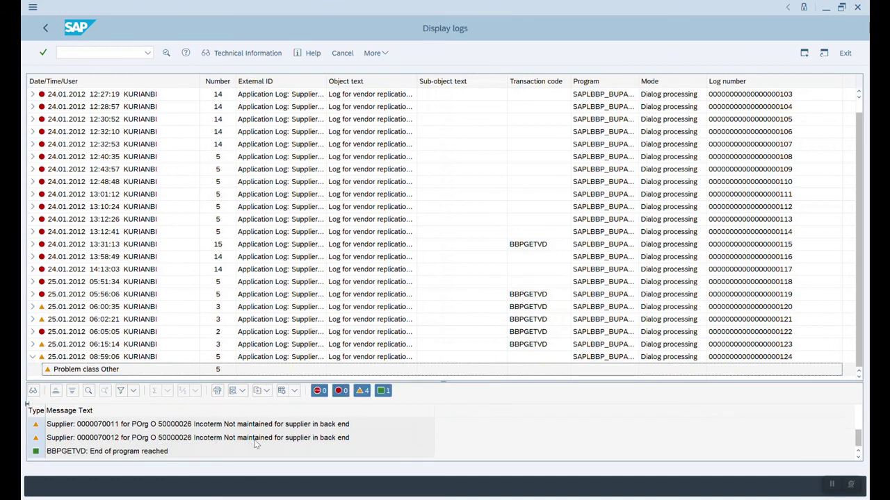
scroll(175, 446, "up", 2)
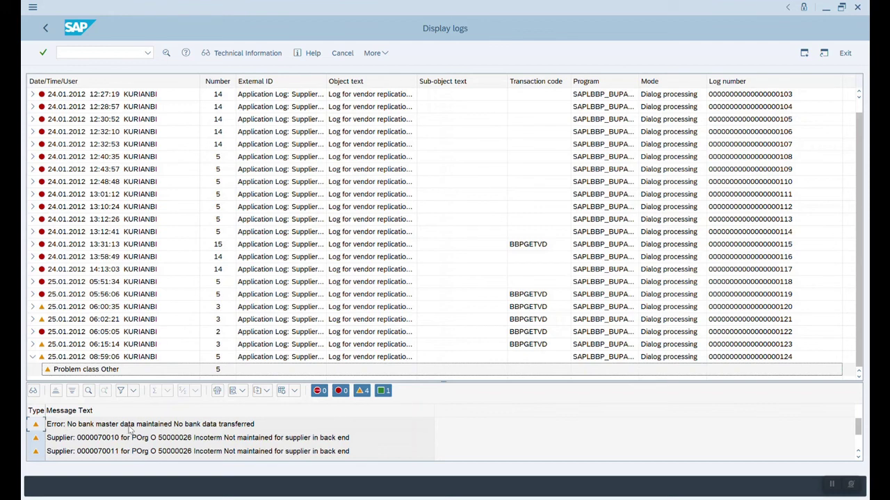
Step: Expand the log of 25.01.2012 05:51:34, read through its error messages, and return to the log selection screen
left_click(48, 285)
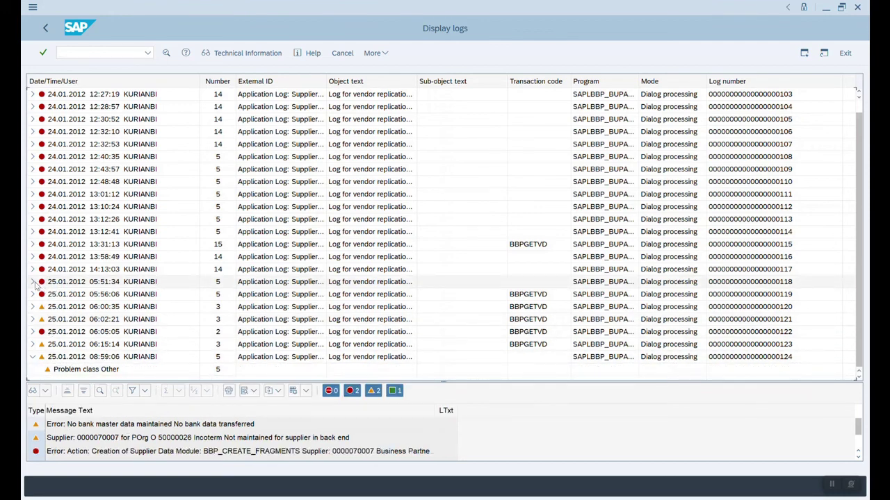
left_click(33, 283)
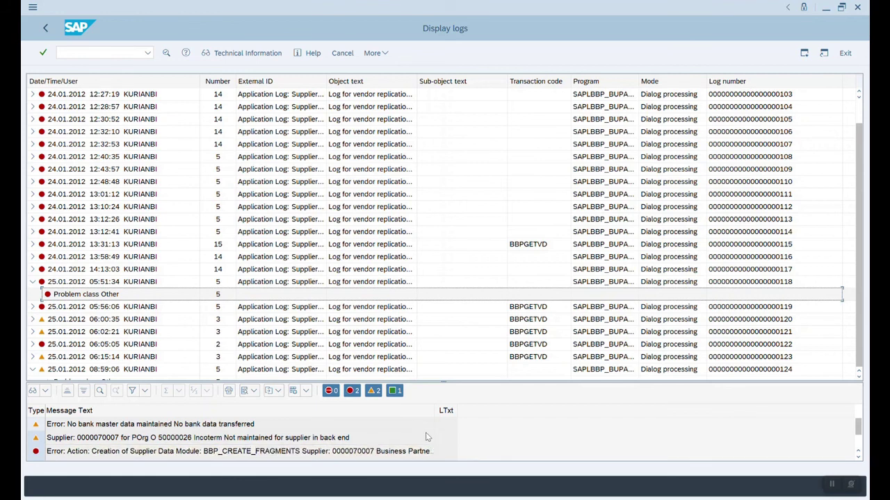
left_click(860, 457)
left_click(859, 457)
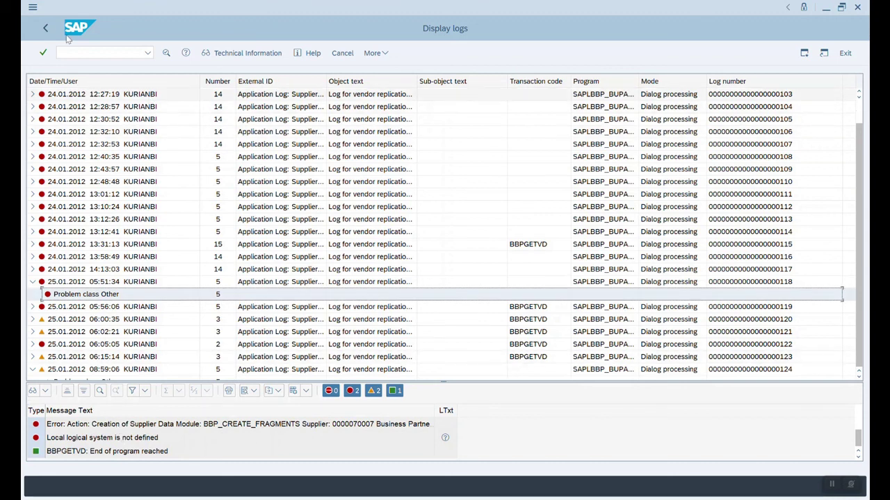
left_click(45, 28)
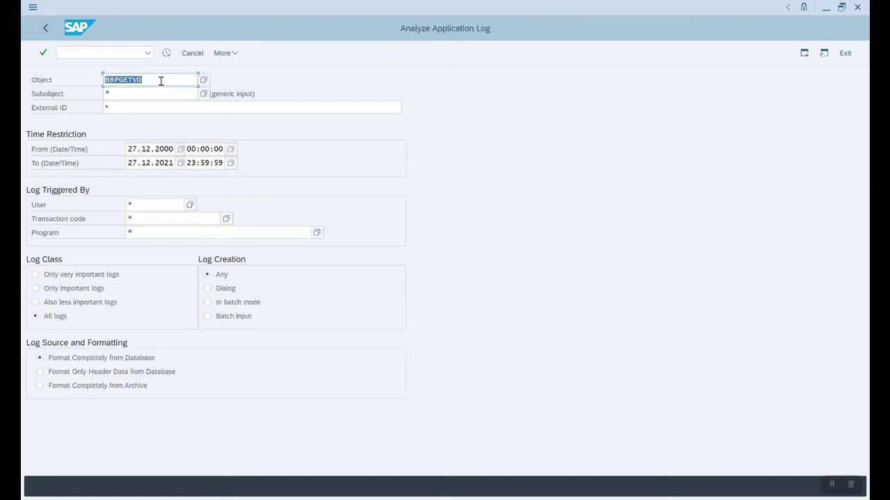
Step: Set the log object to BBPUPDVD and run the application log search
left_click(160, 81)
key("BackSpace")
key("BackSpace")
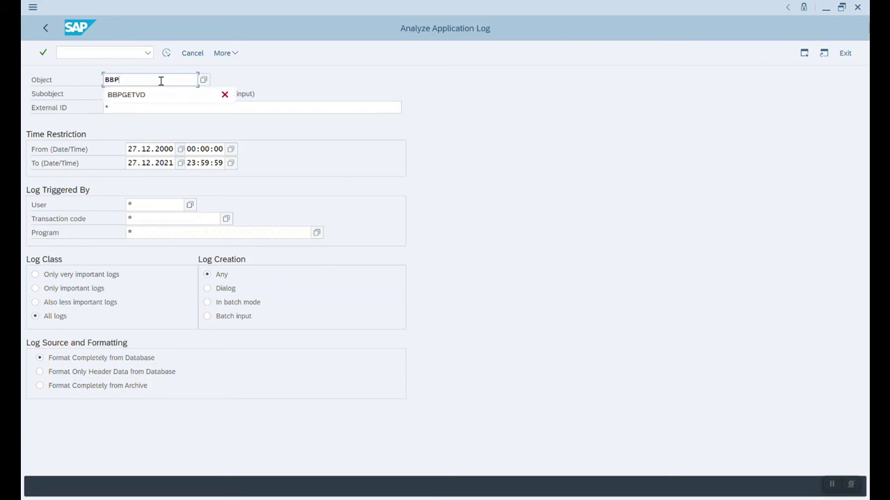
type("UPDVD")
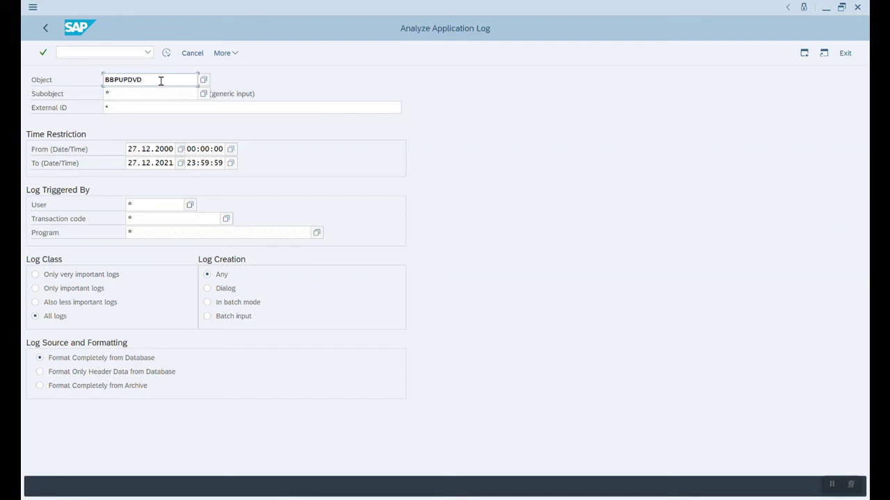
double_click(161, 81)
left_click(167, 54)
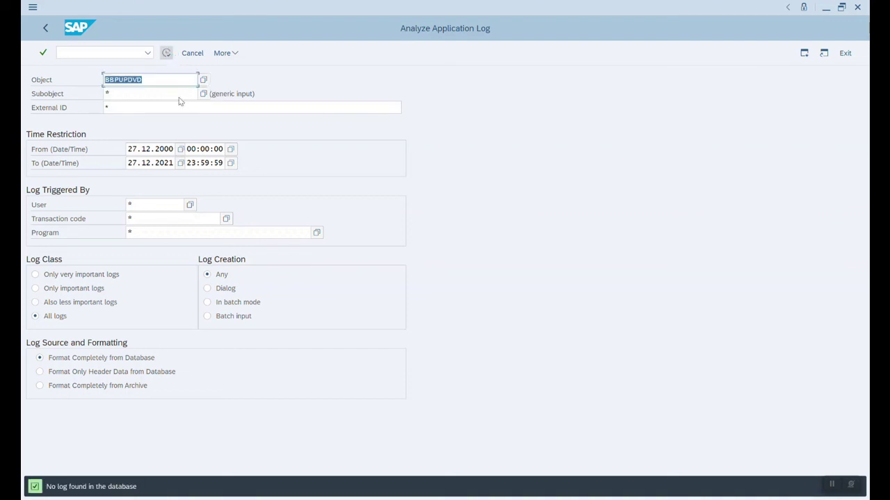